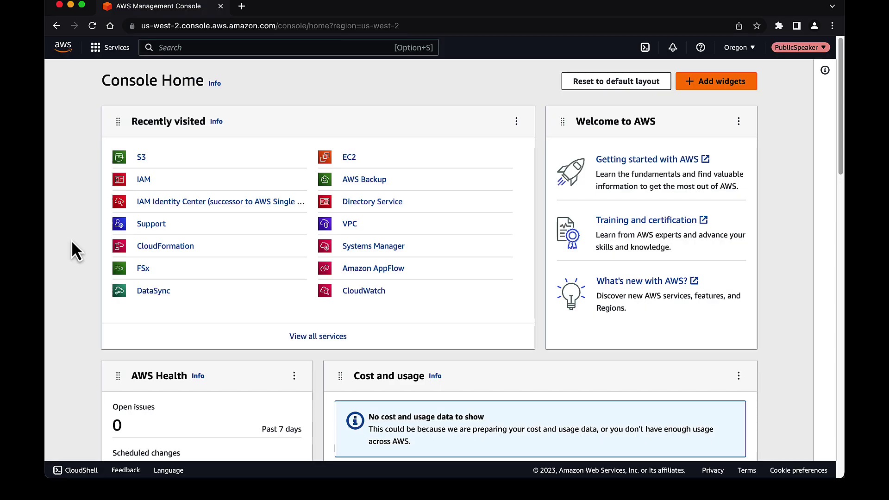
# - Go to S3 and open the buildersguide-useast1 bucket's Management tab
pyautogui.click(141, 158)
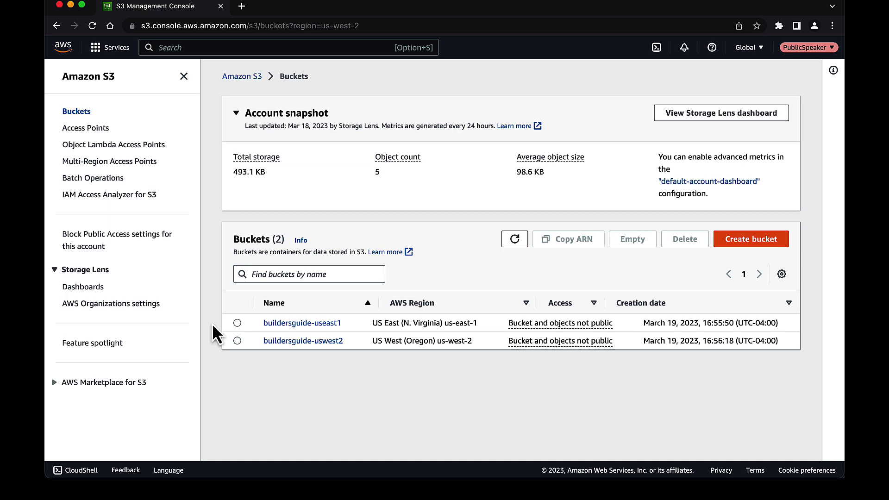
pyautogui.click(284, 323)
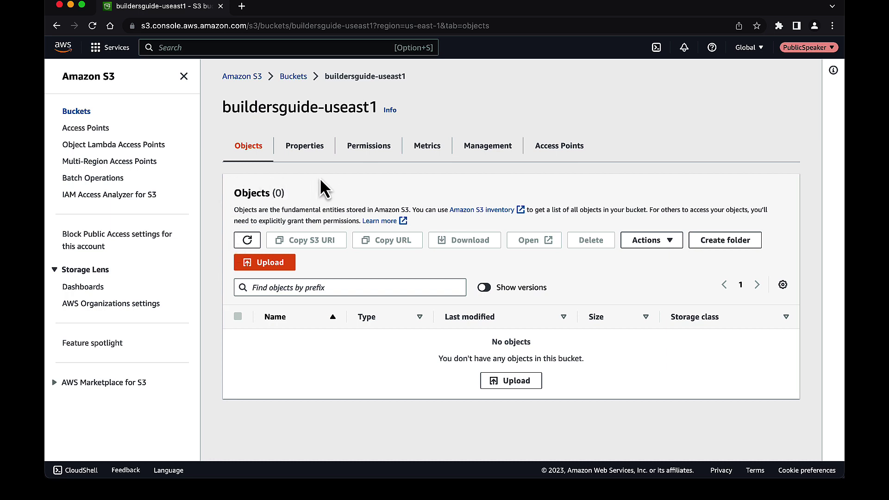
pyautogui.click(487, 149)
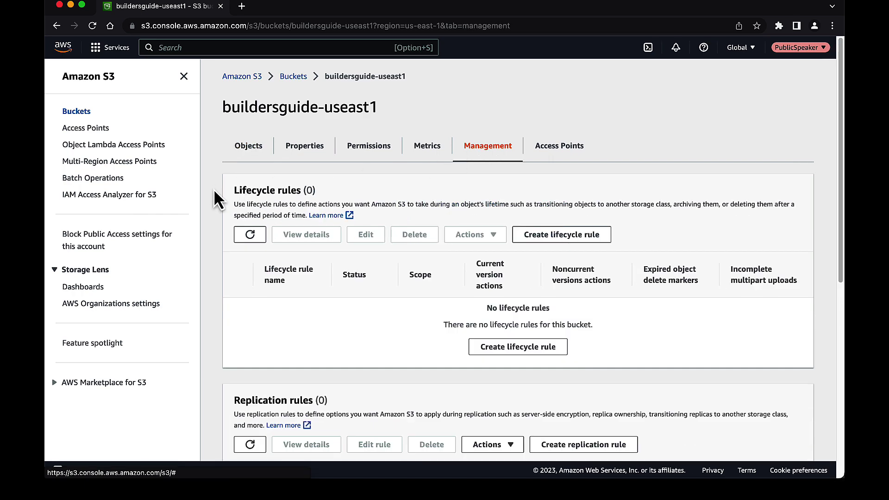
pyautogui.scroll(-2, 213, 189)
pyautogui.scroll(-3, 219, 197)
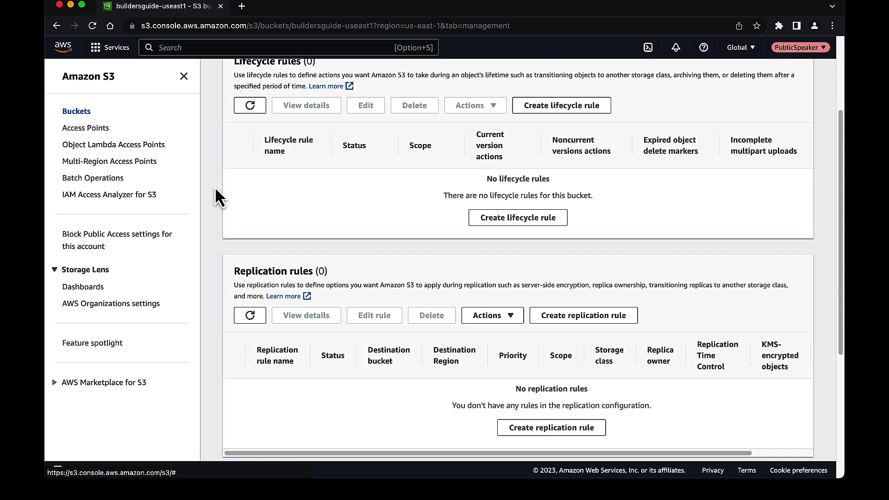
pyautogui.scroll(-3, 219, 197)
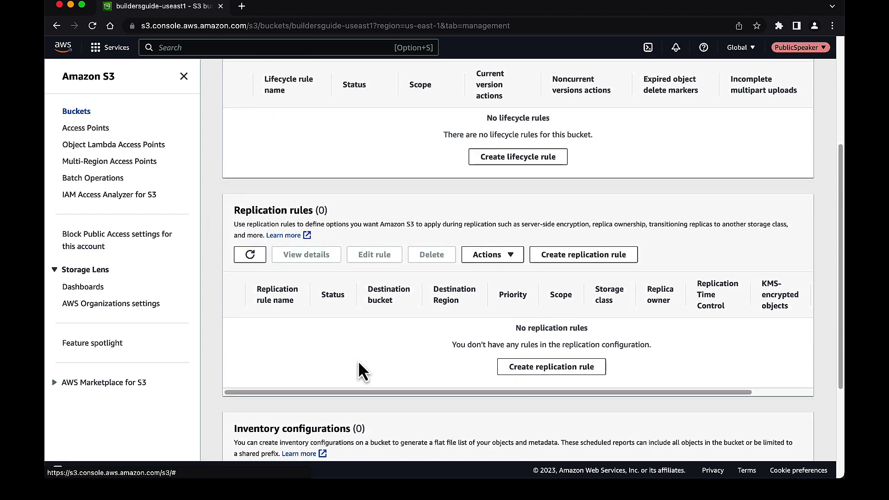
# - Create a replication rule, enable versioning on buildersguide-useast1, and begin naming it 'Replication Rule'
pyautogui.click(560, 370)
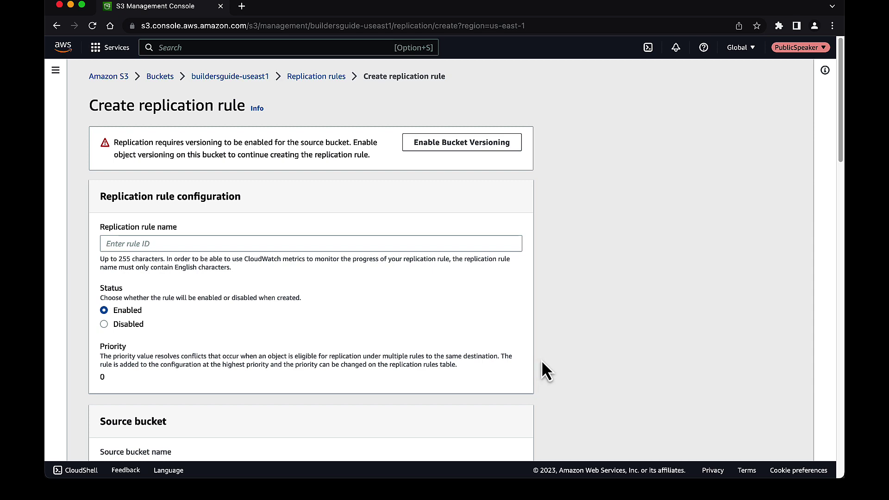
pyautogui.click(470, 148)
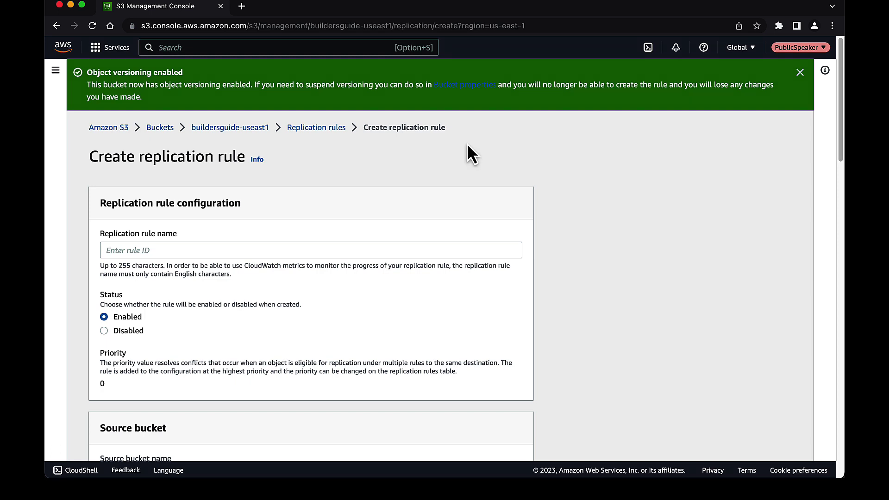
pyautogui.click(208, 249)
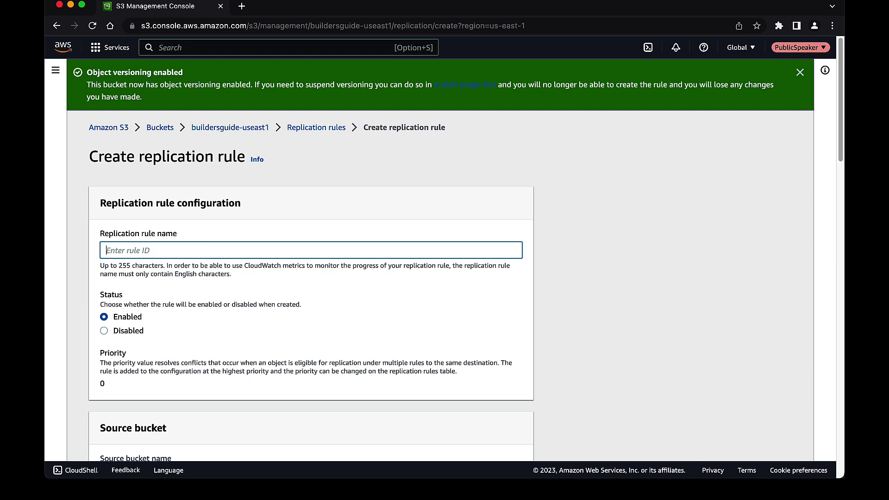
pyautogui.write('Replication R')
pyautogui.write('ule')
pyautogui.scroll(-2, 76, 345)
pyautogui.scroll(-2, 76, 345)
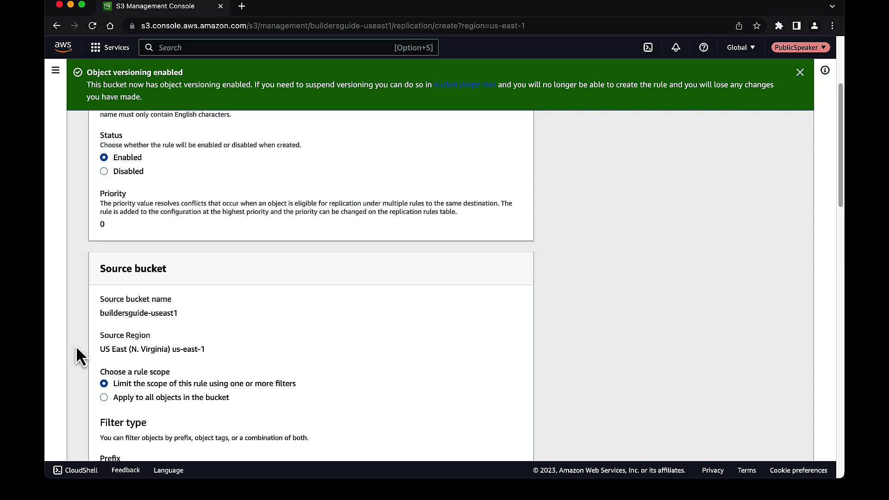
pyautogui.scroll(-1, 76, 346)
pyautogui.scroll(-1, 77, 348)
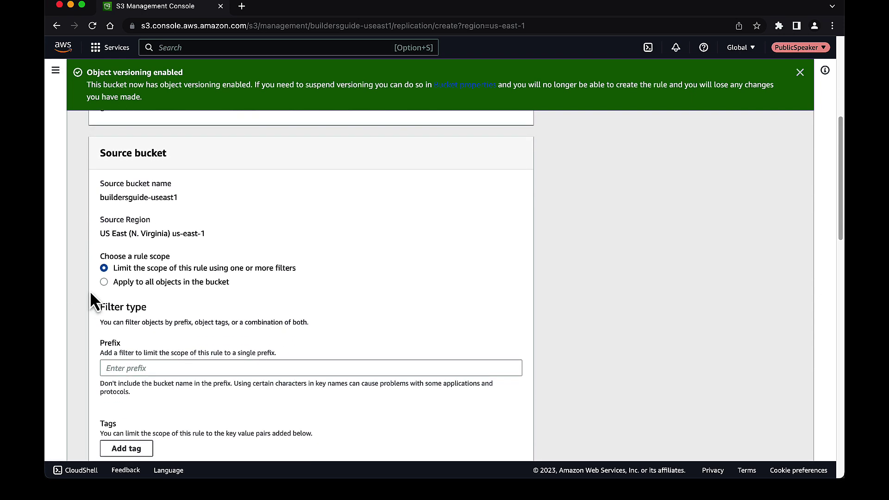
# - Set the rule scope to 'Apply to all objects in the bucket'
pyautogui.click(137, 282)
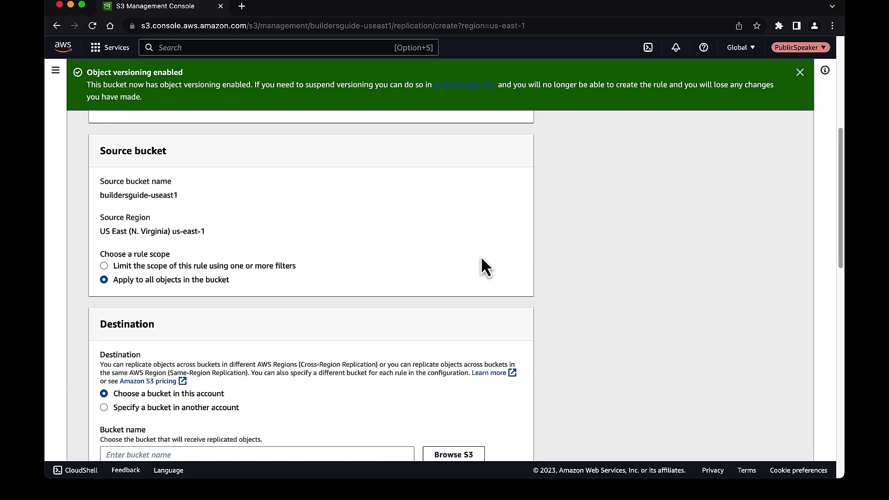
pyautogui.scroll(-2, 483, 271)
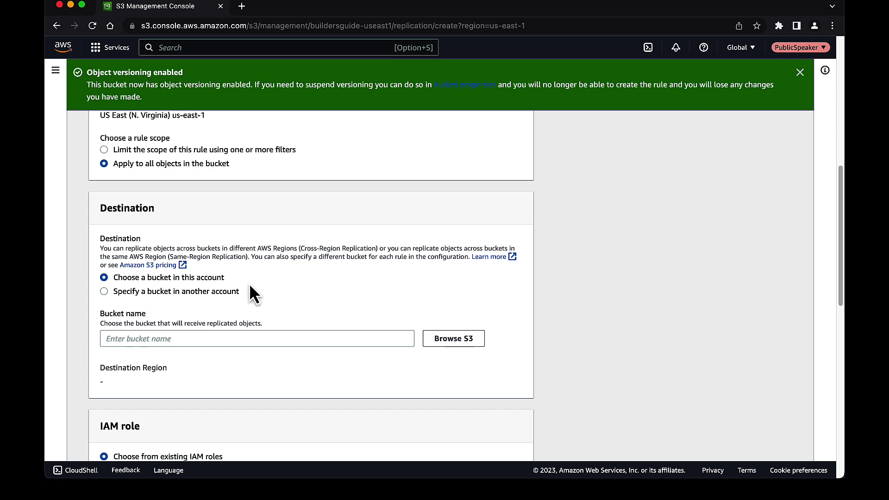
# - Choose buildersguide-uswest2 as the destination bucket and enable its versioning
pyautogui.click(458, 340)
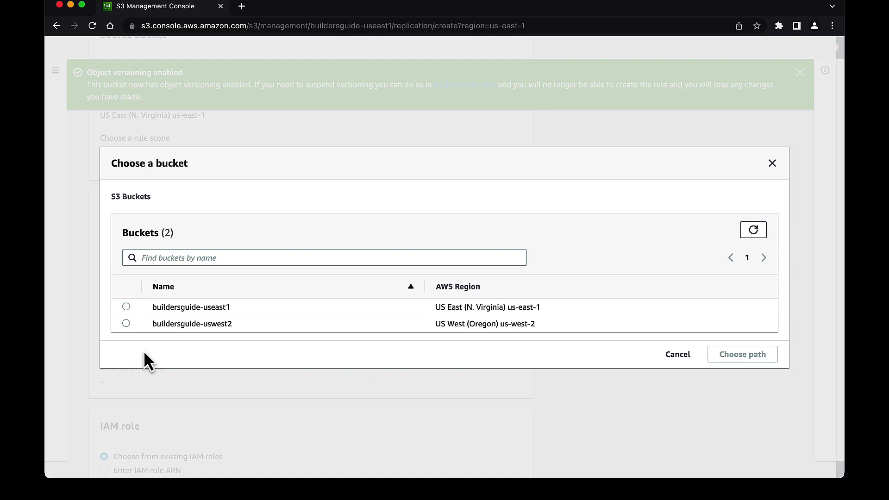
pyautogui.click(126, 323)
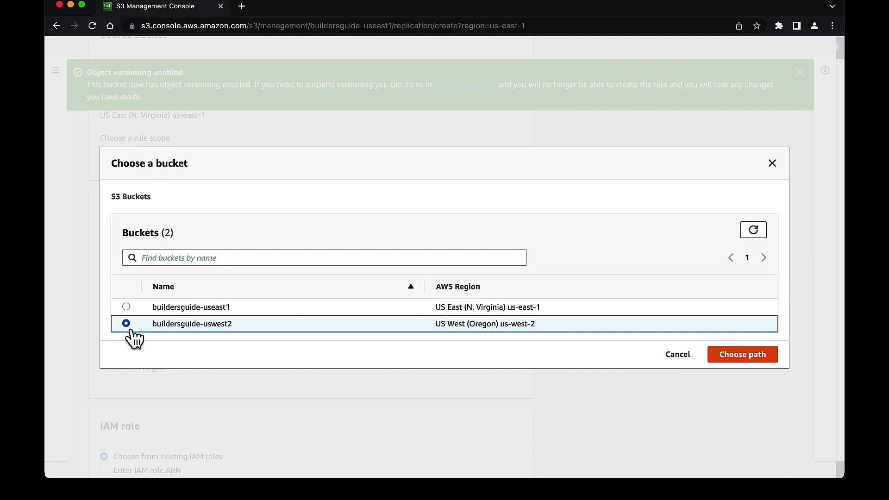
pyautogui.click(741, 355)
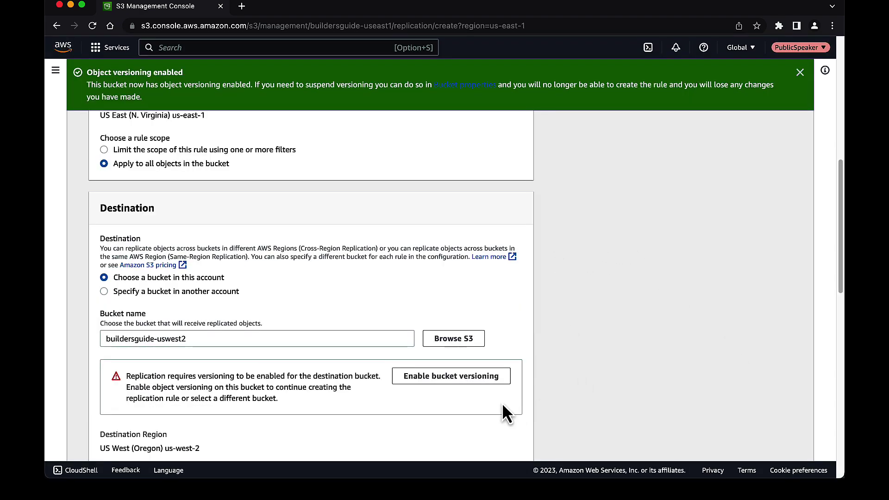
pyautogui.click(454, 380)
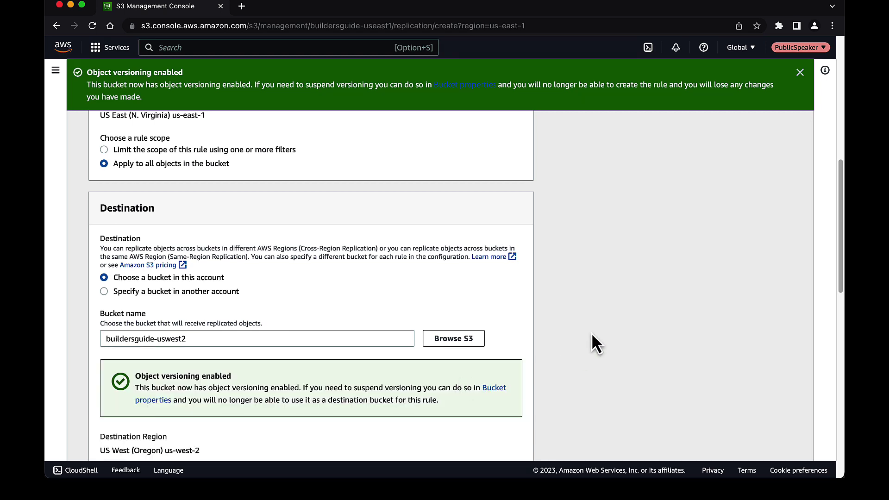
pyautogui.scroll(-3, 593, 292)
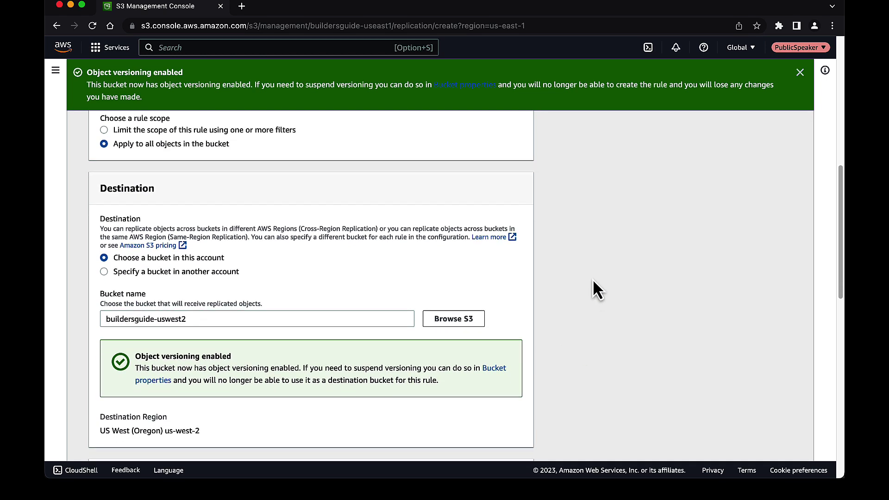
pyautogui.scroll(-3, 593, 278)
pyautogui.scroll(-2, 593, 275)
pyautogui.scroll(-2, 594, 274)
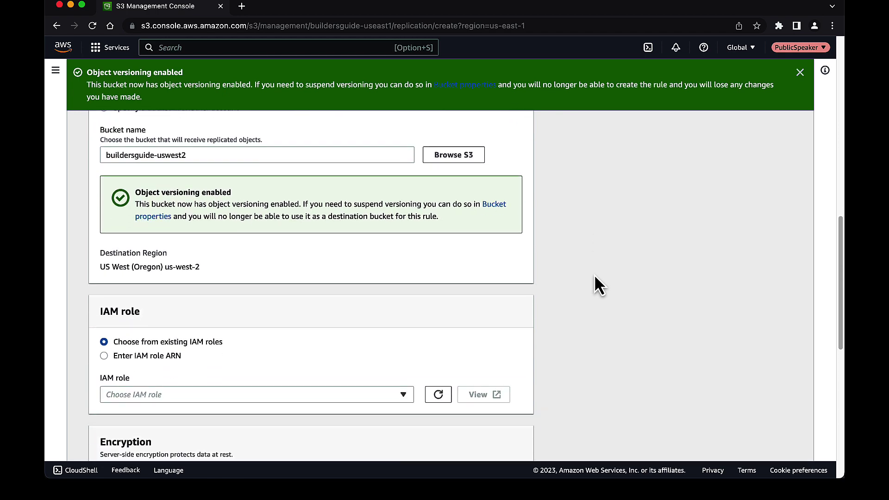
pyautogui.scroll(-2, 594, 274)
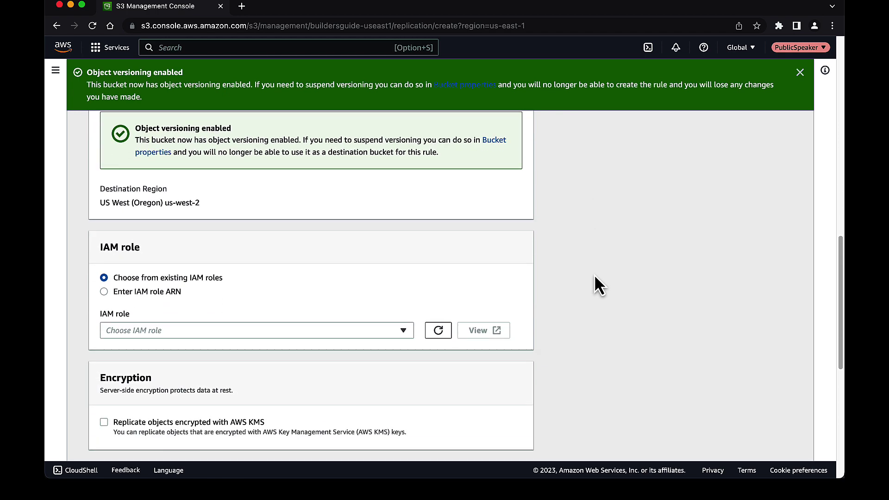
# - Set the replication rule's IAM role to 'Create new role'
pyautogui.click(384, 331)
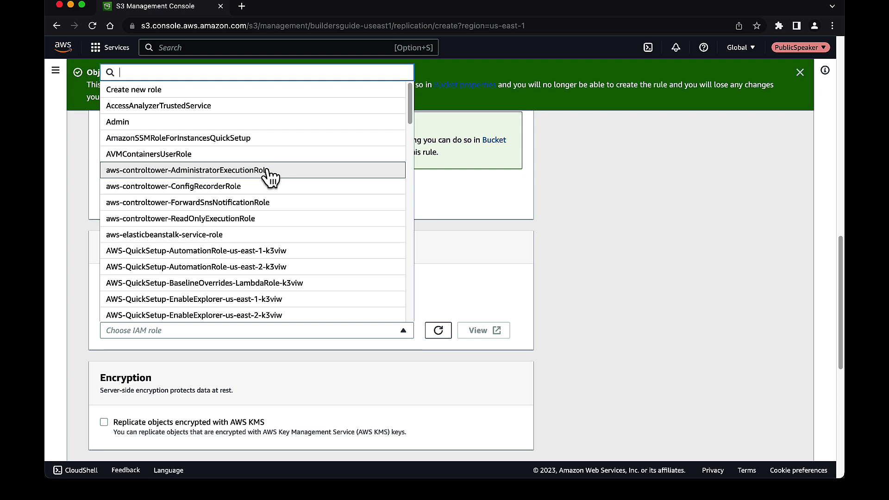
pyautogui.click(170, 90)
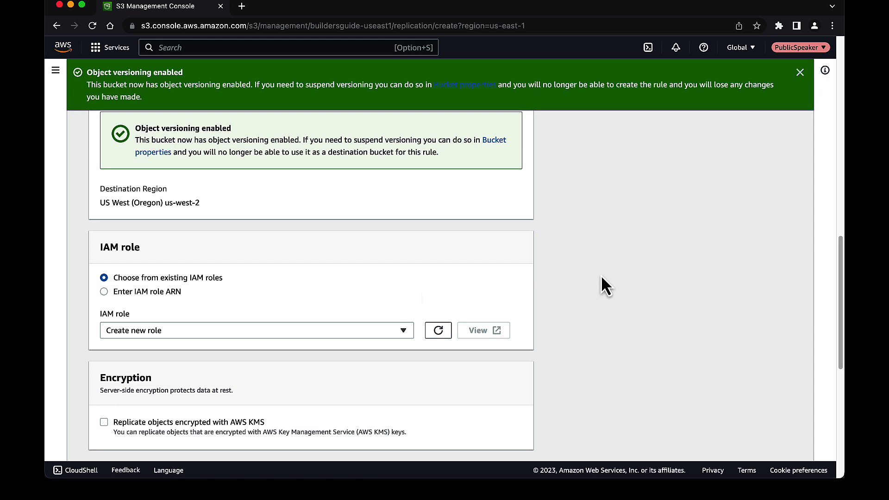
pyautogui.scroll(-4, 603, 273)
pyautogui.scroll(-3, 603, 270)
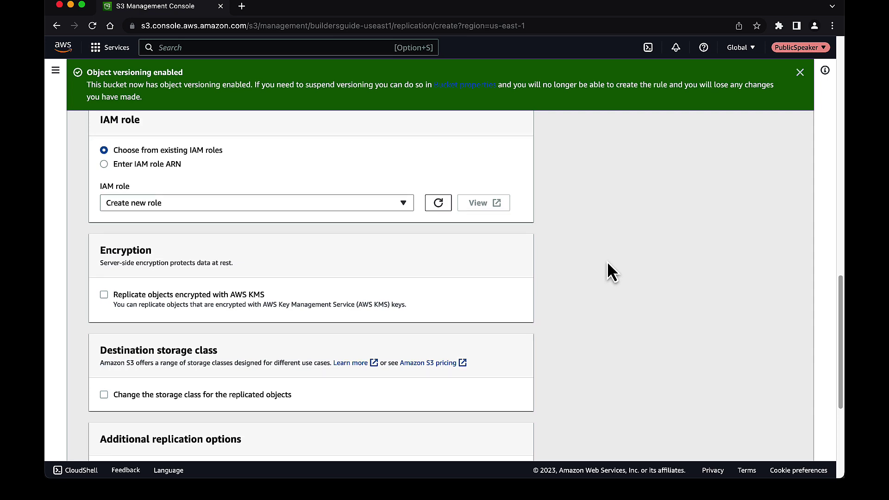
pyautogui.scroll(-2, 608, 262)
pyautogui.scroll(-1, 607, 260)
pyautogui.scroll(-2, 609, 261)
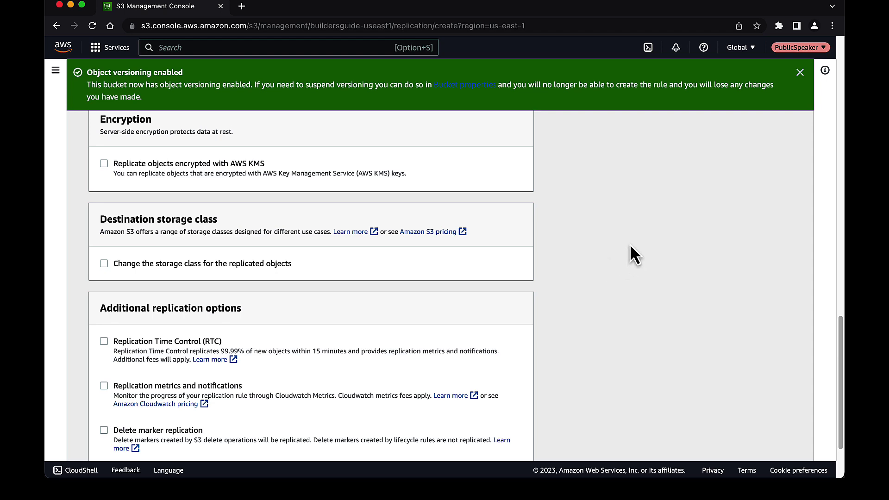
pyautogui.scroll(-1, 630, 244)
pyautogui.scroll(-1, 630, 248)
pyautogui.scroll(-1, 630, 248)
pyautogui.scroll(-1, 636, 261)
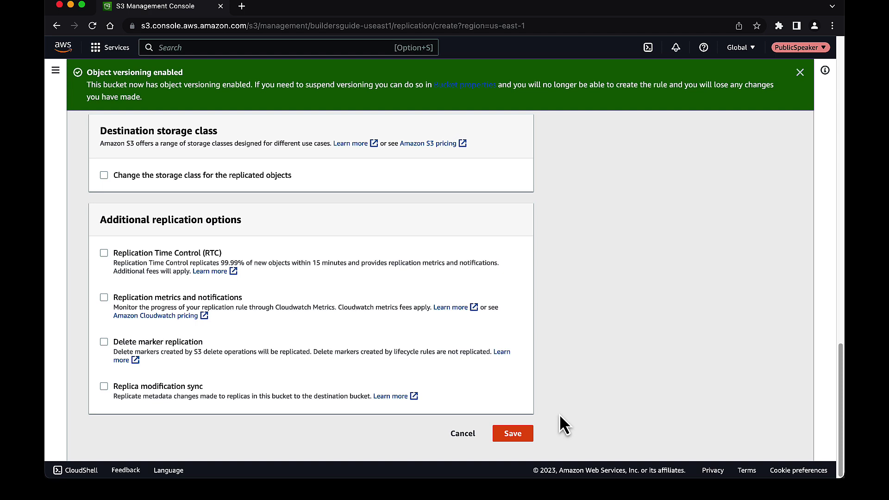
# - Save the rule, choosing 'No, do not replicate existing objects'
pyautogui.click(524, 437)
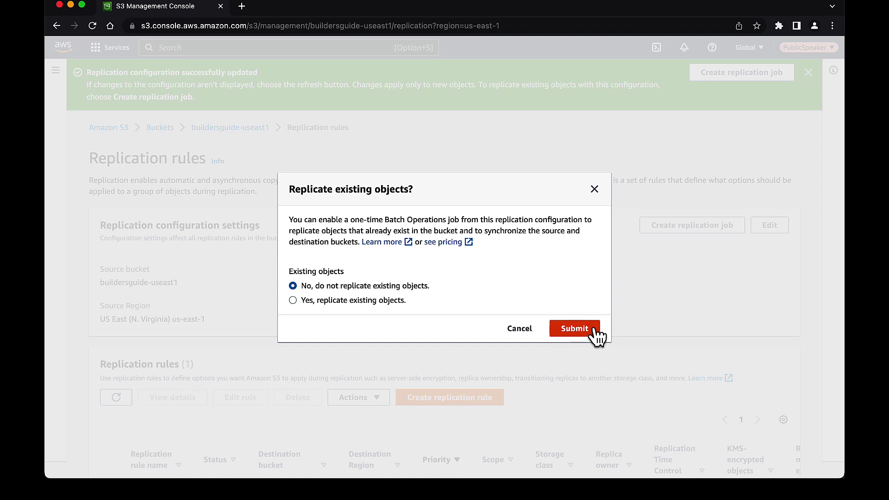
pyautogui.click(577, 328)
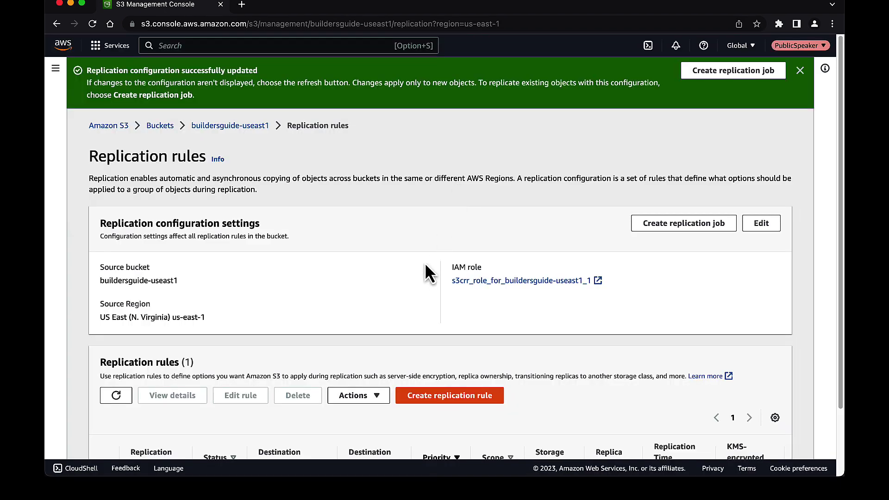
pyautogui.scroll(-2, 382, 274)
pyautogui.scroll(-2, 381, 269)
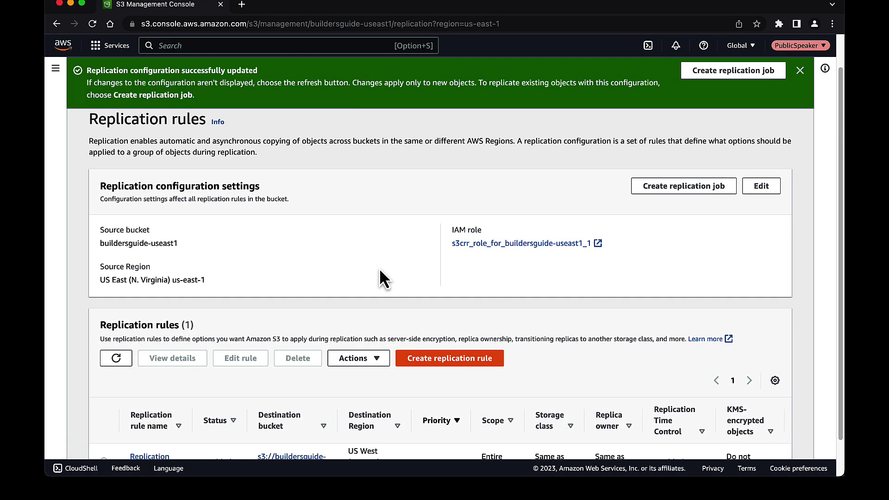
pyautogui.scroll(-2, 354, 241)
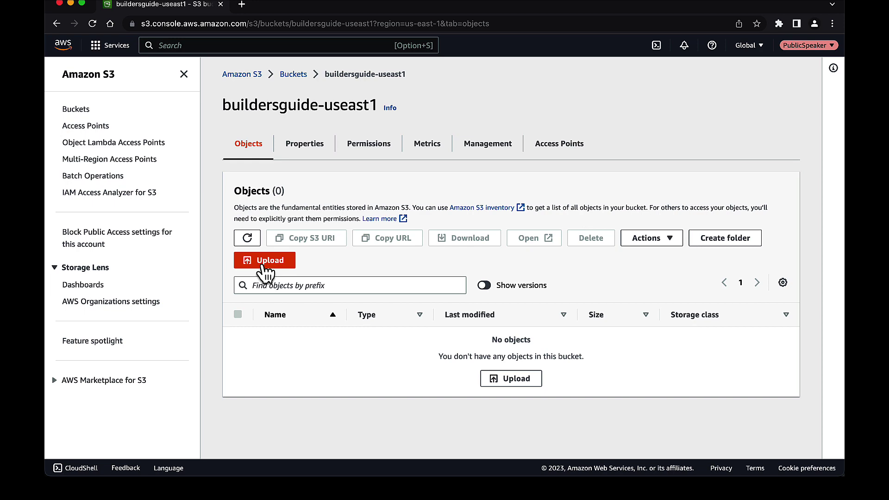
# - Upload Replication.txt from the computer into buildersguide-useast1
pyautogui.click(265, 263)
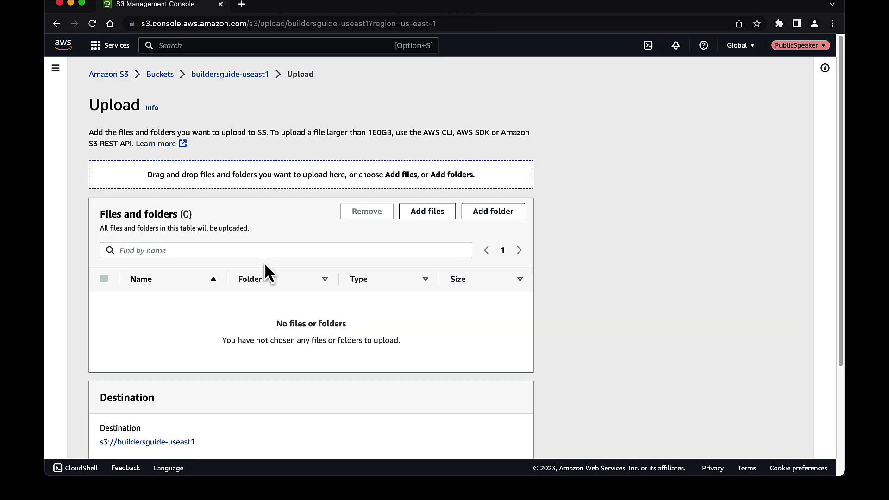
pyautogui.click(427, 210)
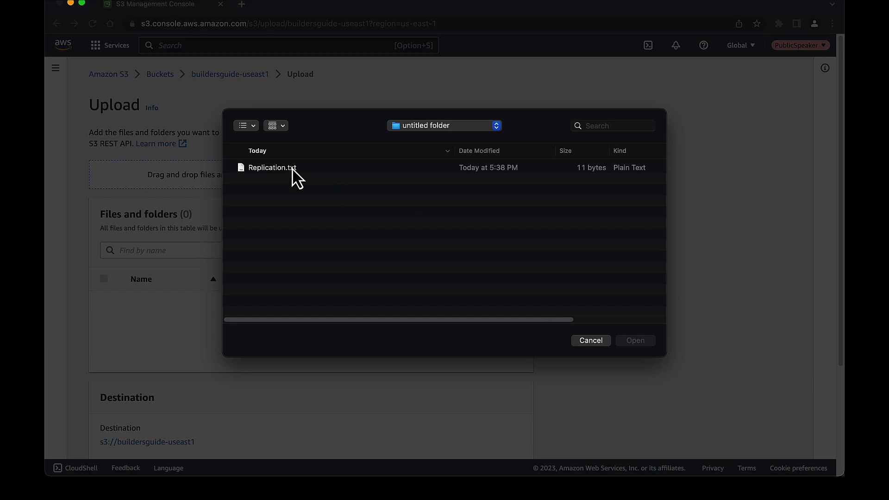
pyautogui.doubleClick(272, 167)
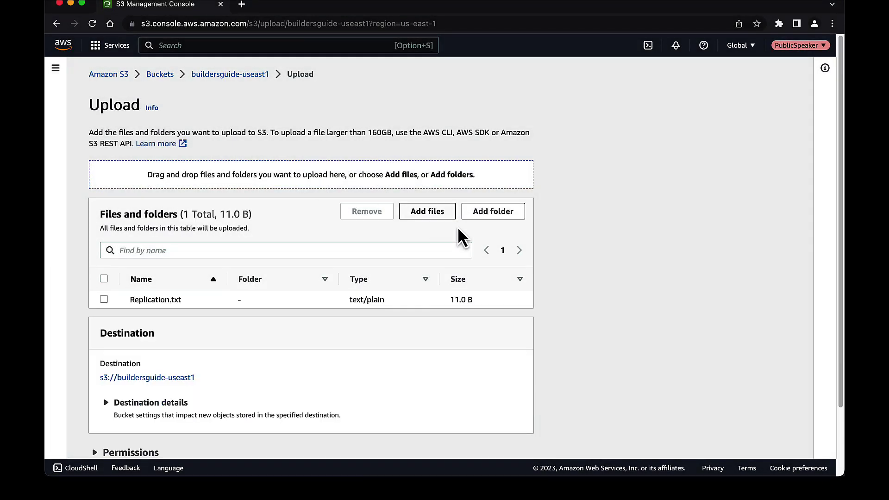
pyautogui.scroll(-3, 589, 241)
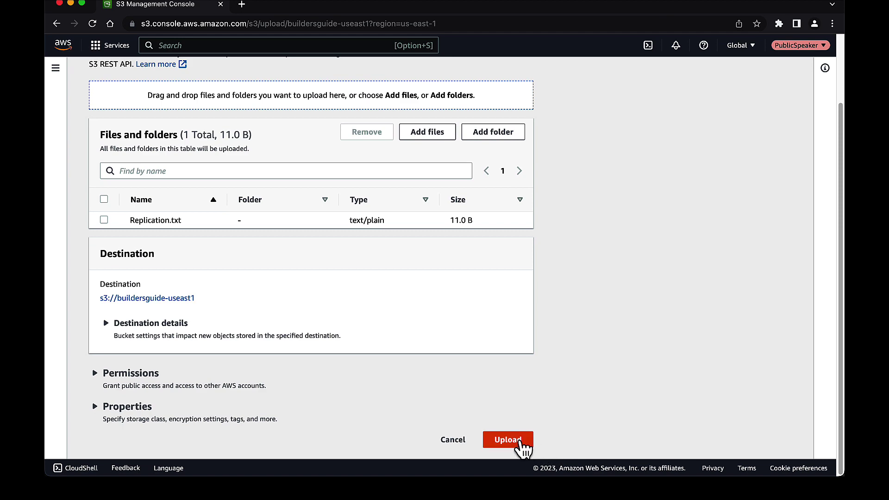
pyautogui.click(508, 439)
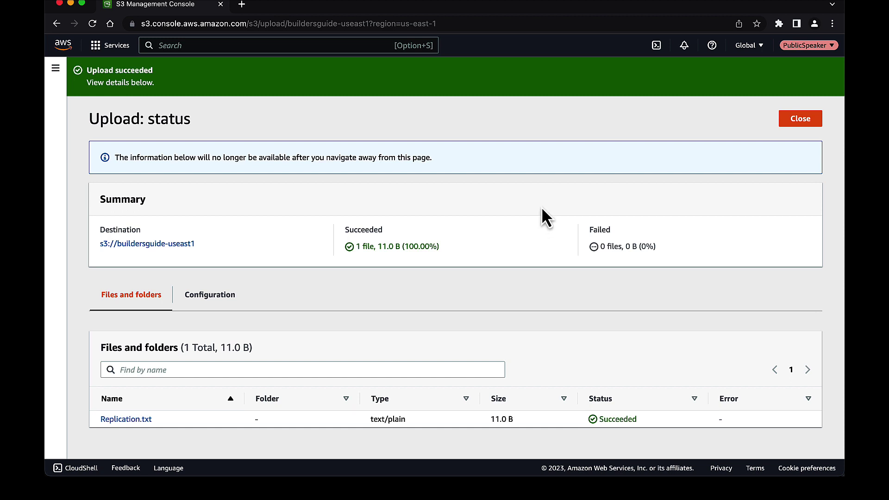
# - Close the upload status and open buildersguide-uswest2 to check for Replication.txt
pyautogui.click(800, 118)
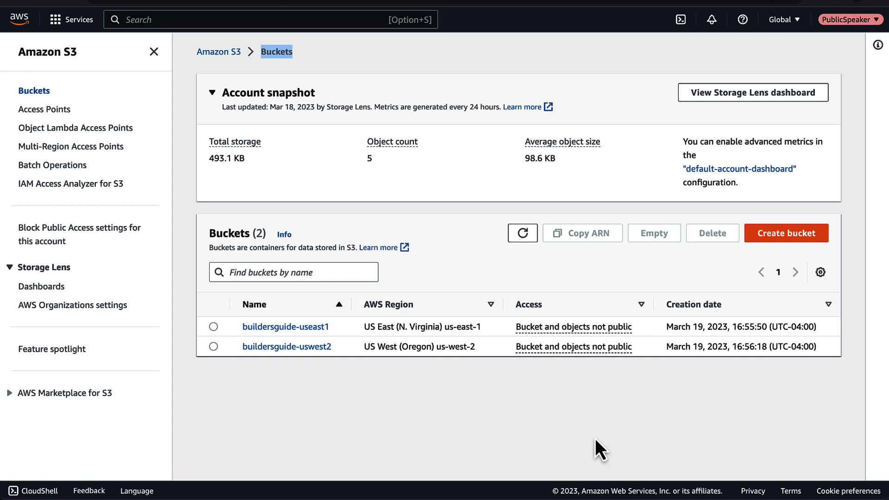
pyautogui.click(304, 347)
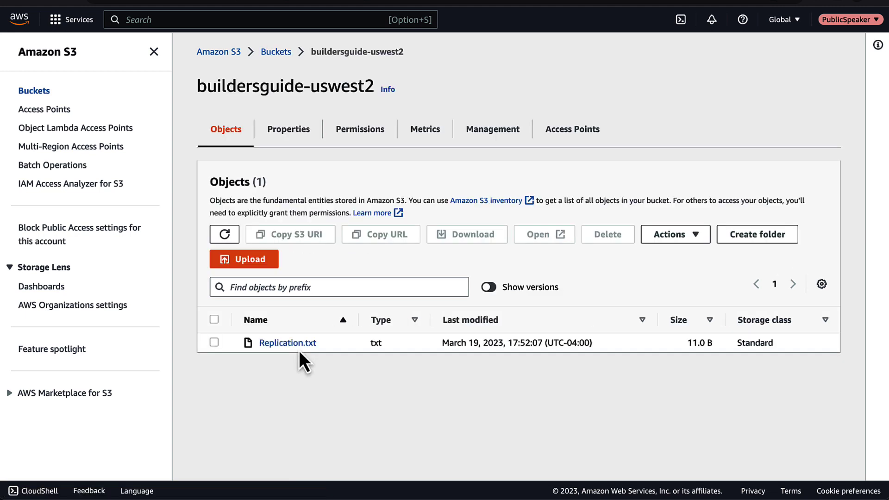